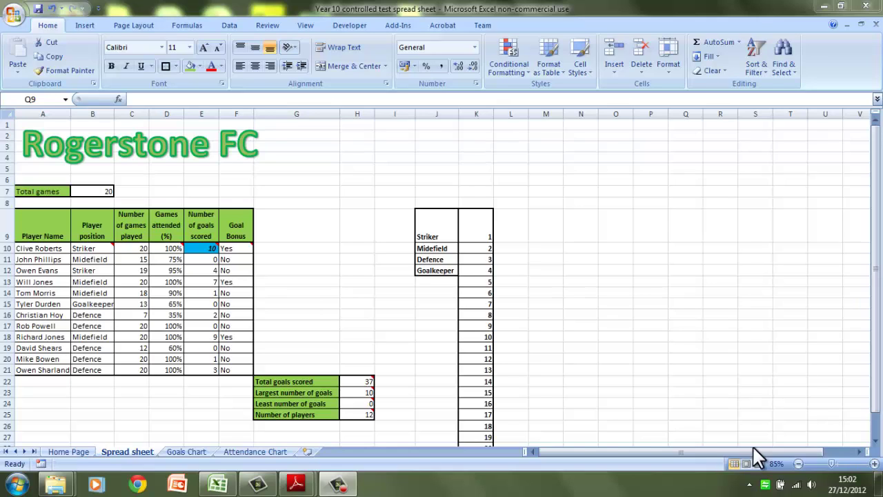
# Show the desktop, launch Microsoft Office Excel 2007 with a new blank workbook, and maximize its window.
pyautogui.click(878, 486)
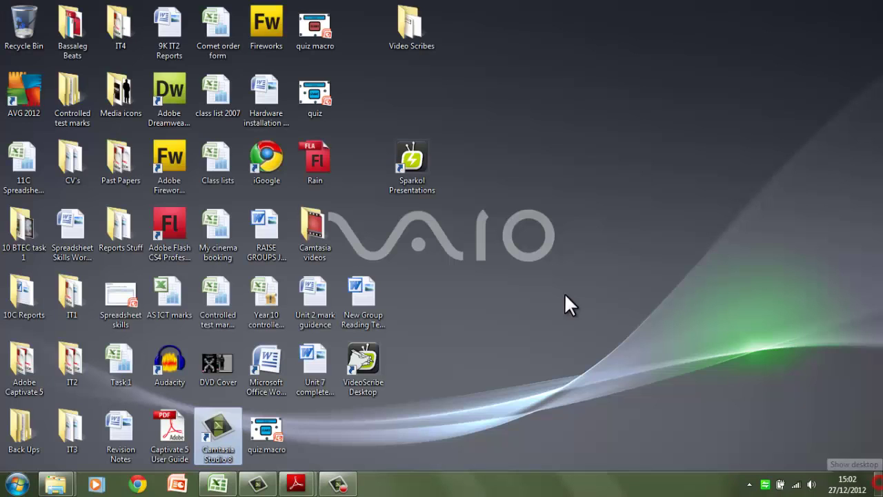
pyautogui.click(21, 485)
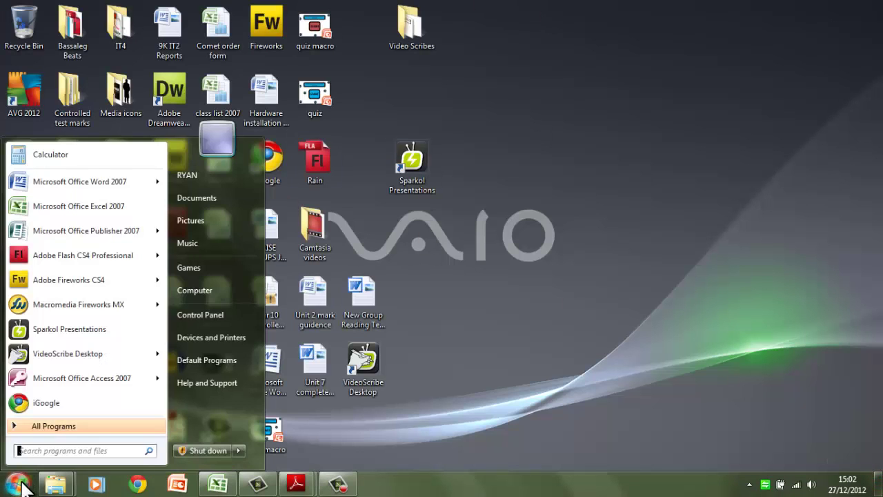
pyautogui.click(94, 208)
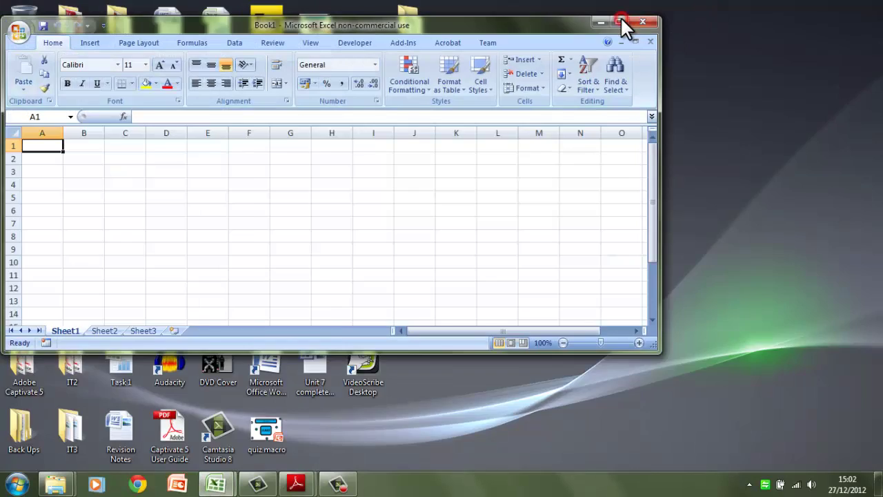
pyautogui.click(619, 23)
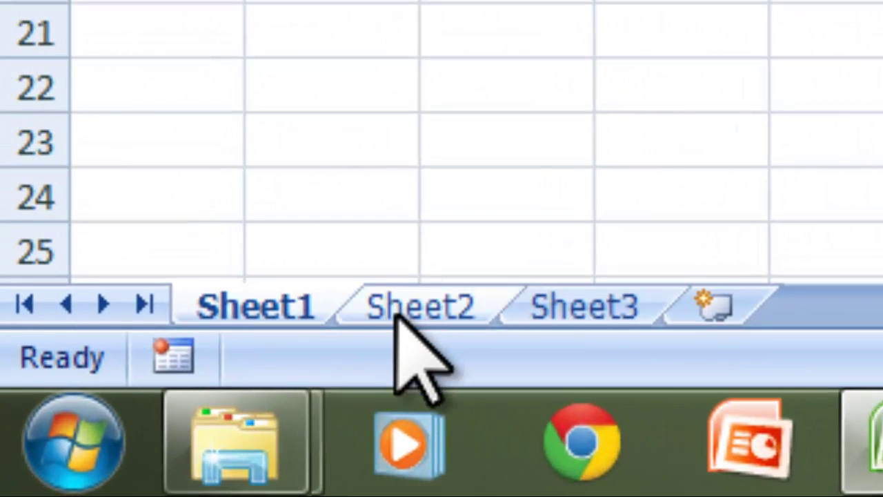
# Look through the blank workbook's Sheet1, Sheet2 and Sheet3, finishing on Sheet1.
pyautogui.click(397, 310)
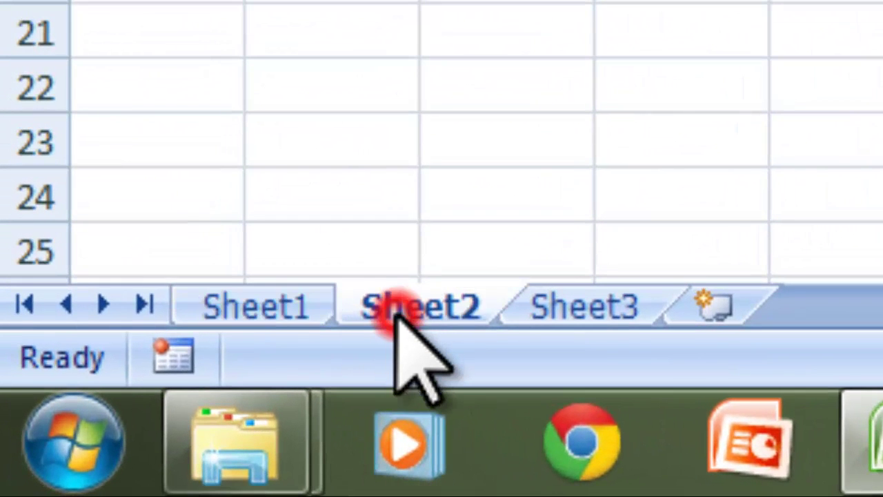
pyautogui.click(585, 302)
pyautogui.click(462, 298)
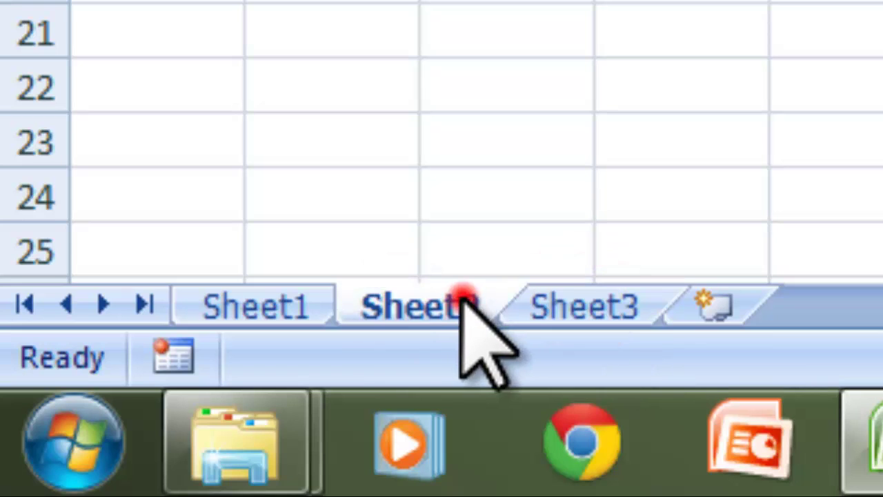
pyautogui.click(306, 293)
pyautogui.click(389, 307)
pyautogui.click(548, 301)
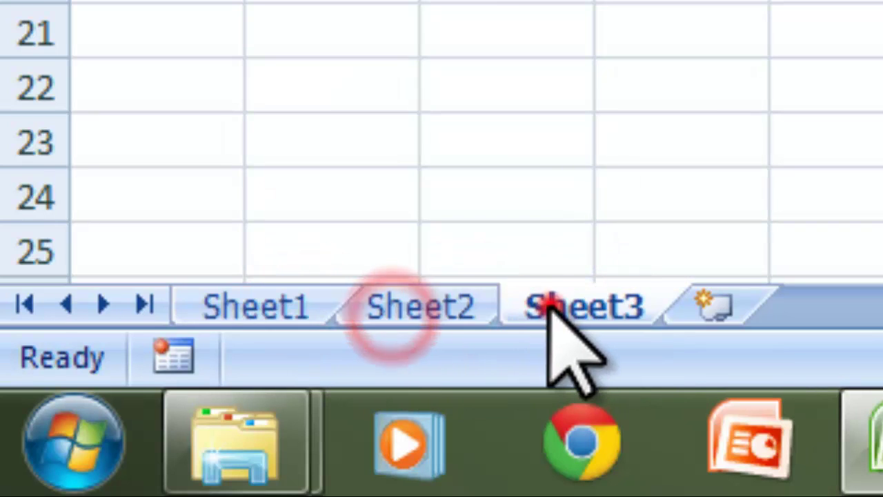
pyautogui.click(289, 298)
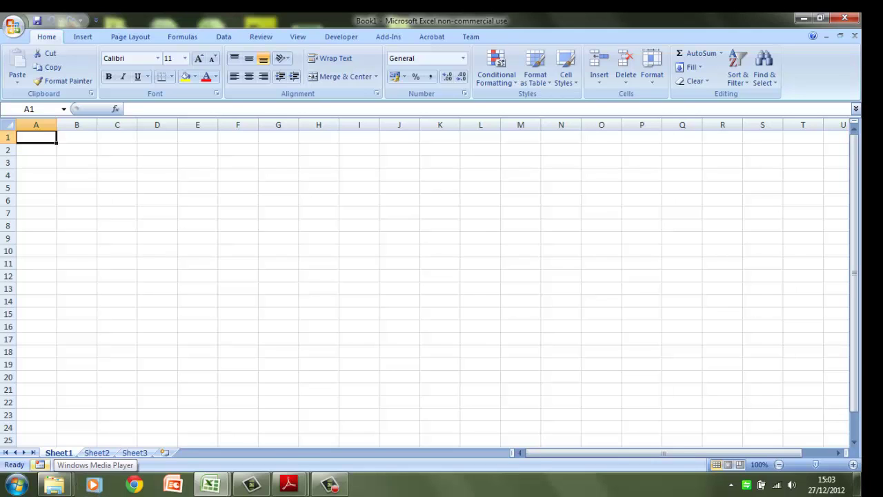
# Start saving a copy of the workbook and browse to the Documents folder ICT > Controlled Test > Spread sheet.
pyautogui.click(13, 28)
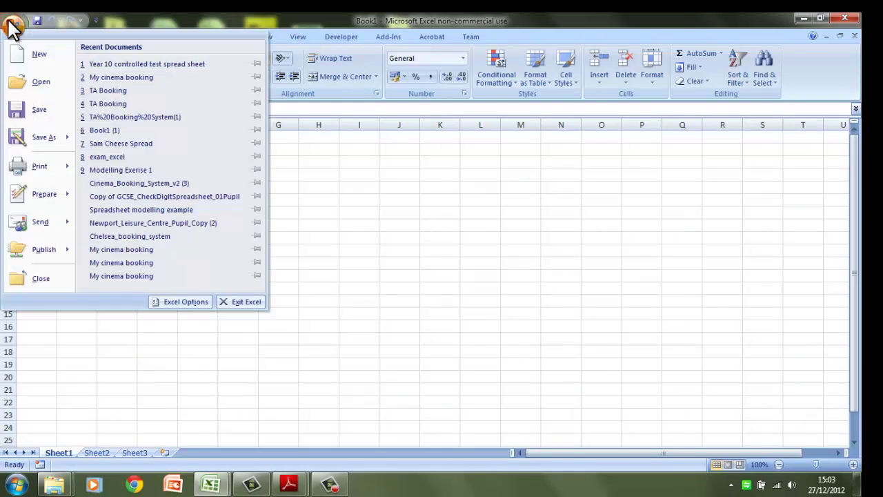
pyautogui.moveTo(33, 136)
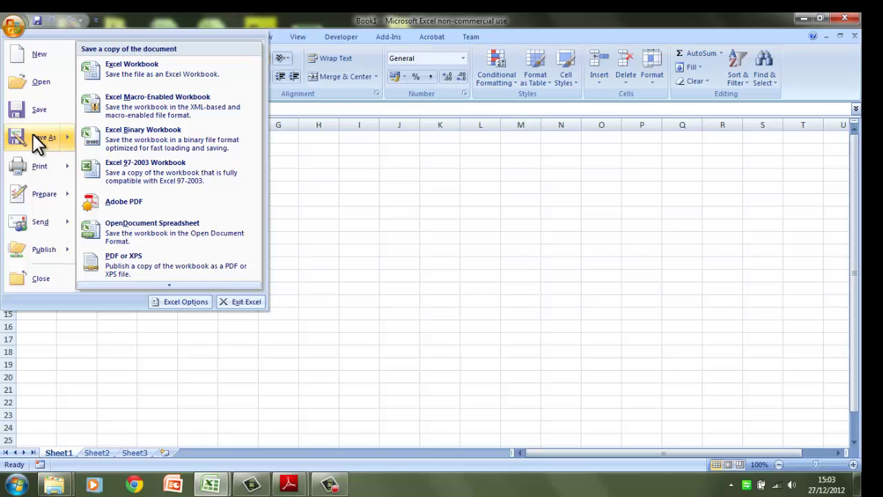
pyautogui.click(33, 135)
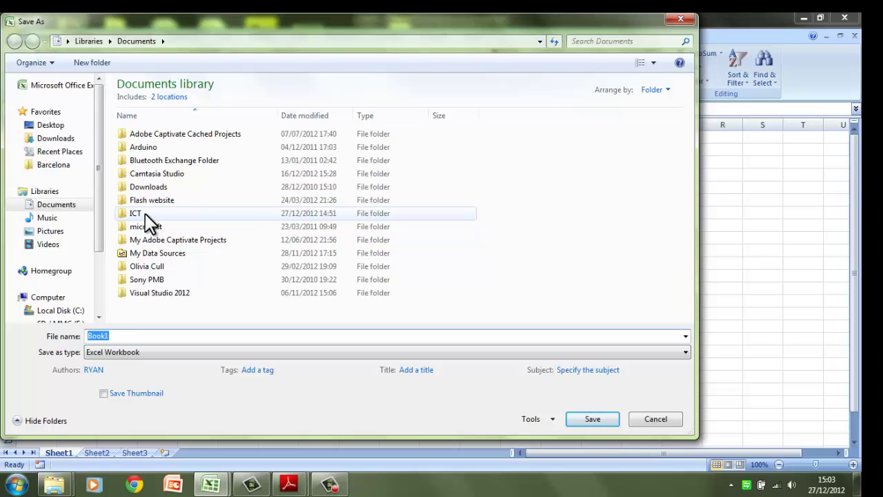
pyautogui.doubleClick(145, 213)
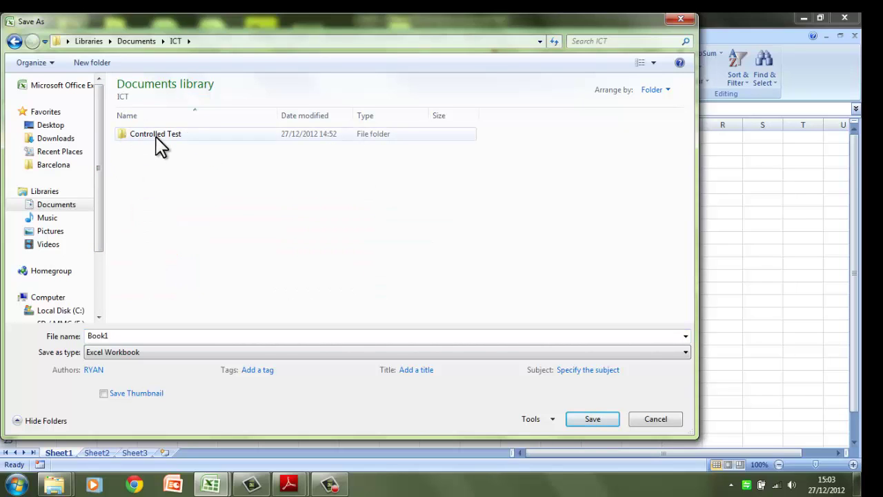
pyautogui.doubleClick(156, 137)
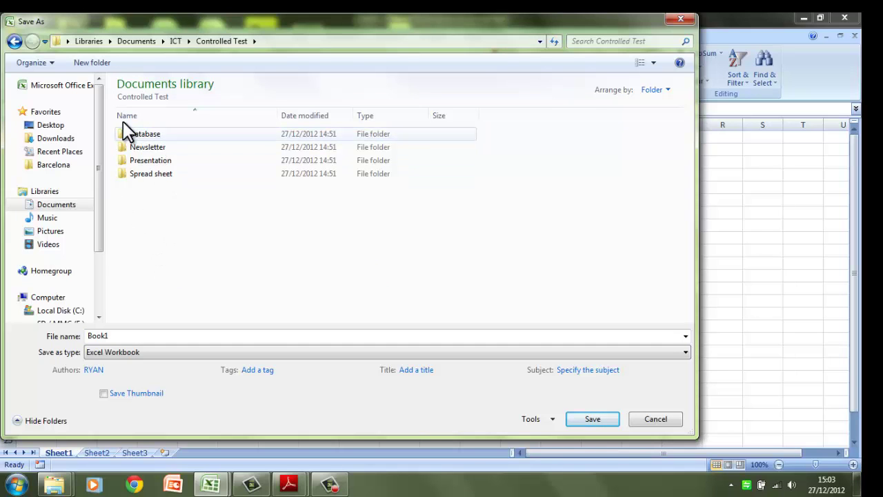
pyautogui.doubleClick(155, 175)
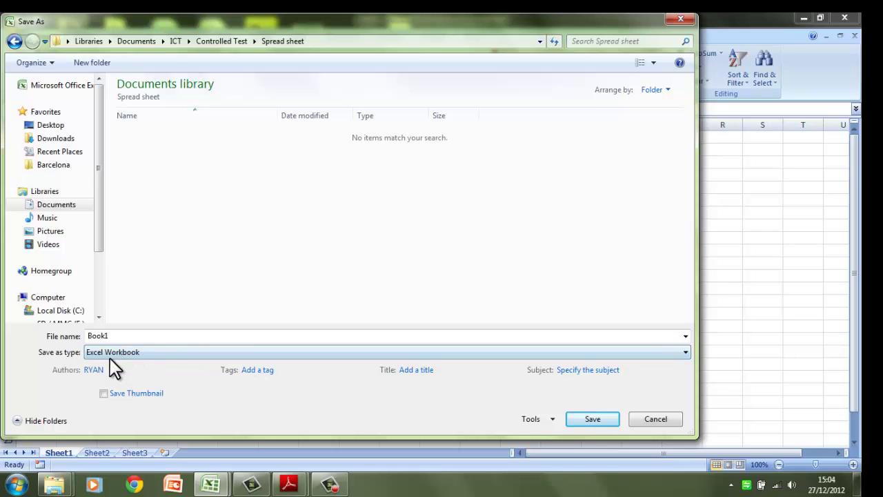
# Save the workbook as an Excel Macro-Enabled Workbook named Rogerstone FC.
pyautogui.click(178, 354)
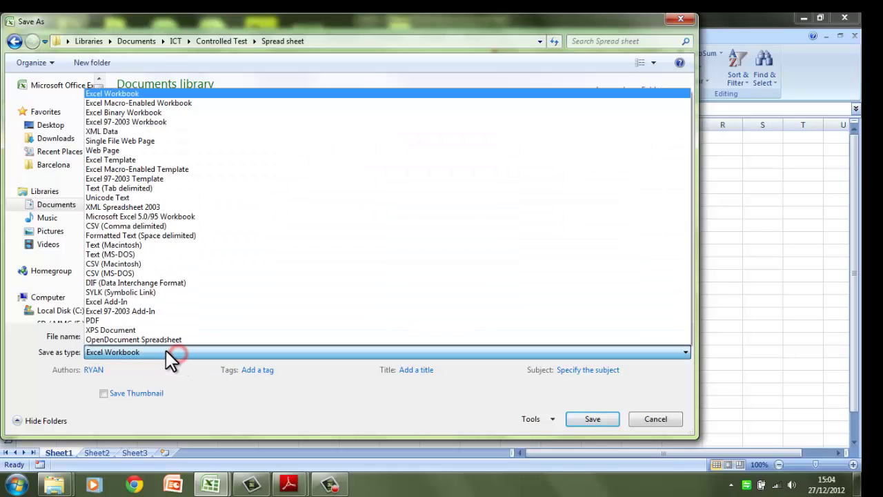
pyautogui.click(172, 102)
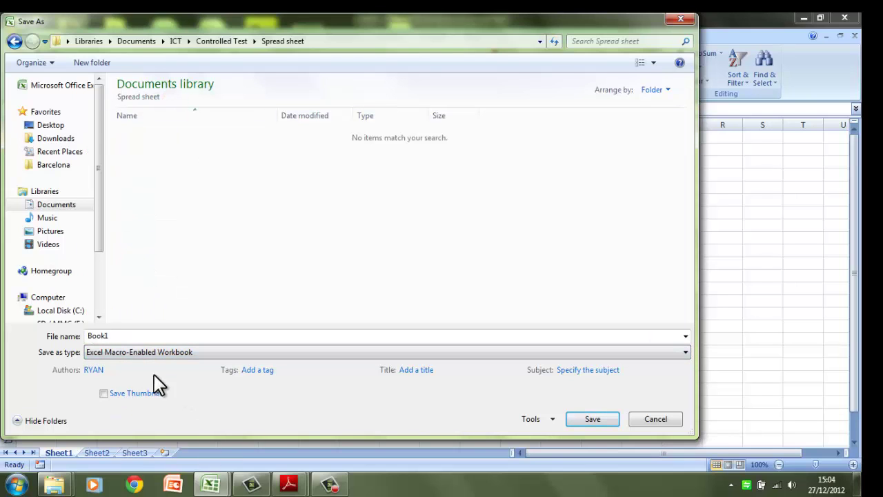
pyautogui.doubleClick(130, 336)
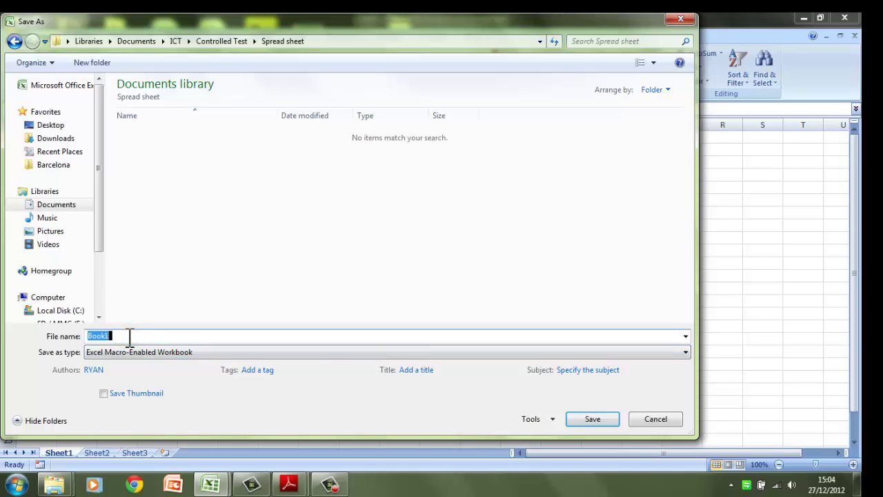
pyautogui.write('Rogerstone')
pyautogui.write(' RC')
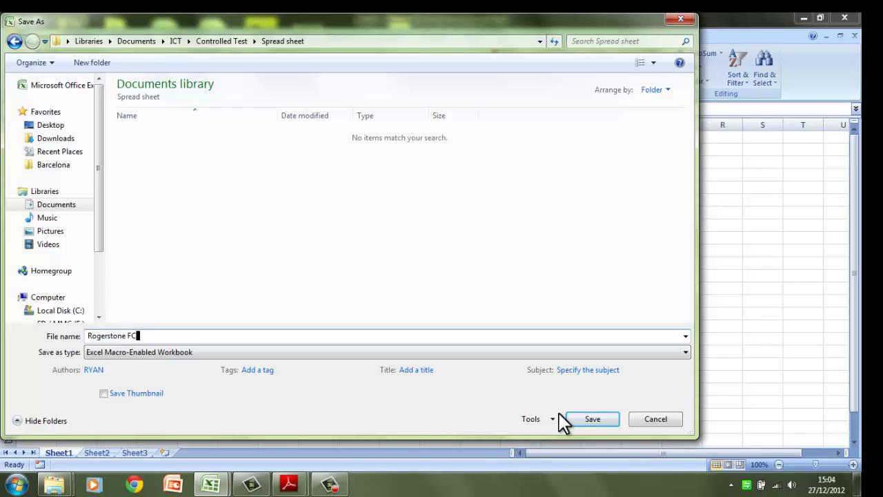
pyautogui.click(580, 413)
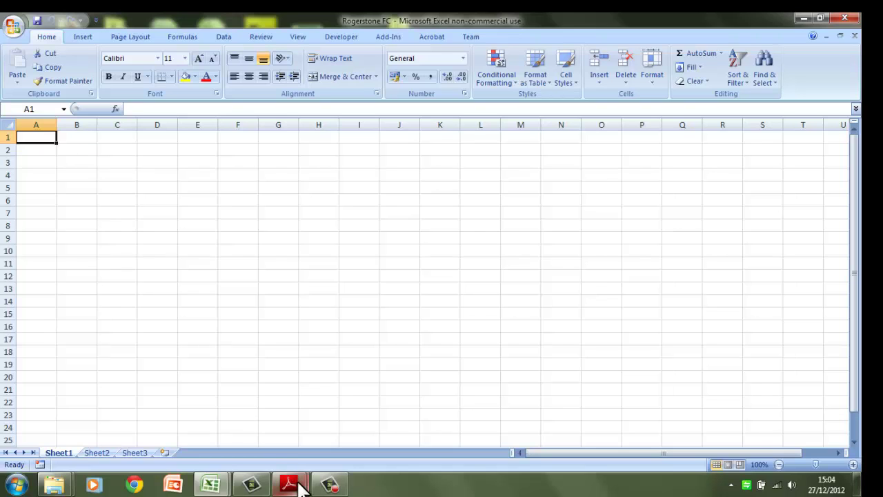
# Switch to Adobe Reader and bring Modelling Task 12 of the 433201e Controlled Assignment 2013 PDF into view, enlarged for reading.
pyautogui.moveTo(297, 483)
pyautogui.moveTo(230, 425)
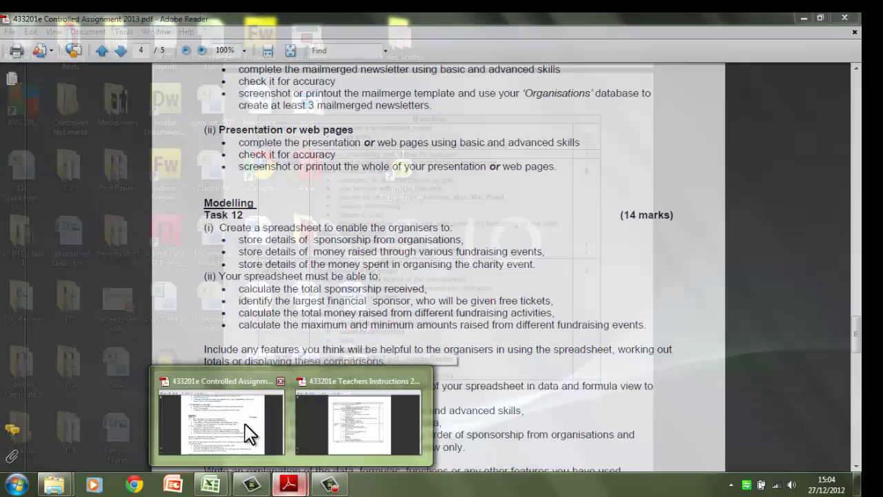
pyautogui.click(245, 424)
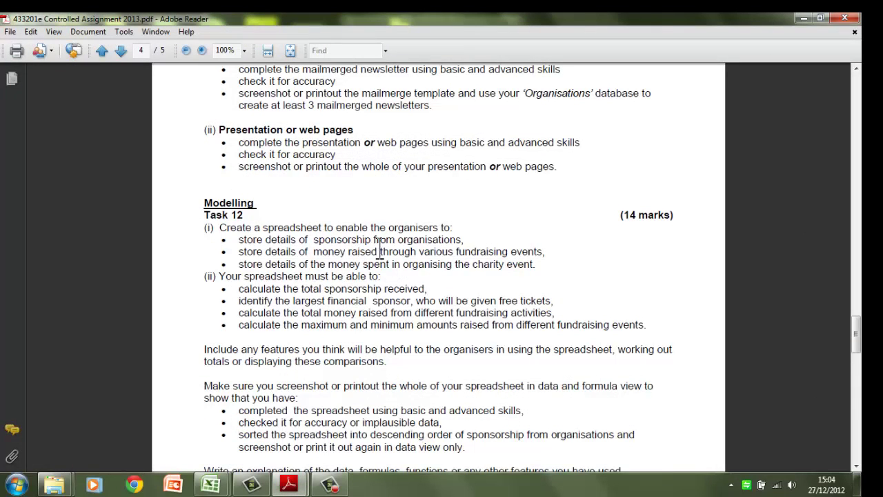
pyautogui.scroll(2, 380, 251)
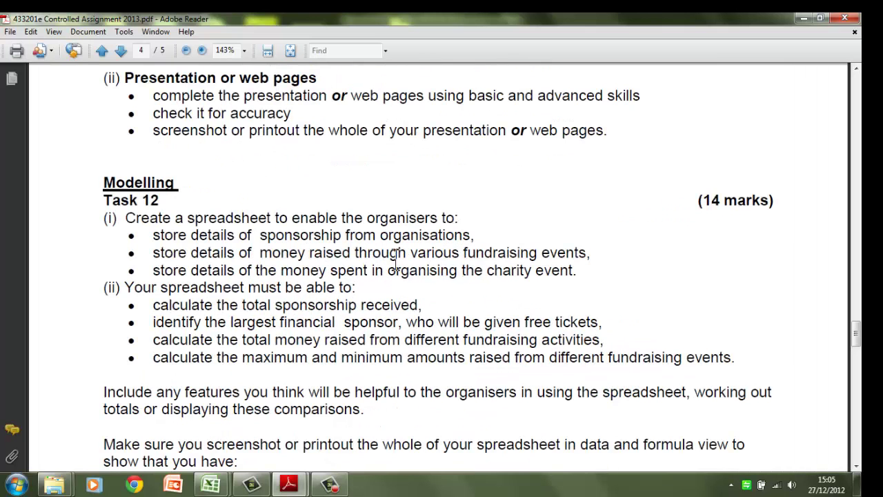
pyautogui.scroll(-3, 397, 262)
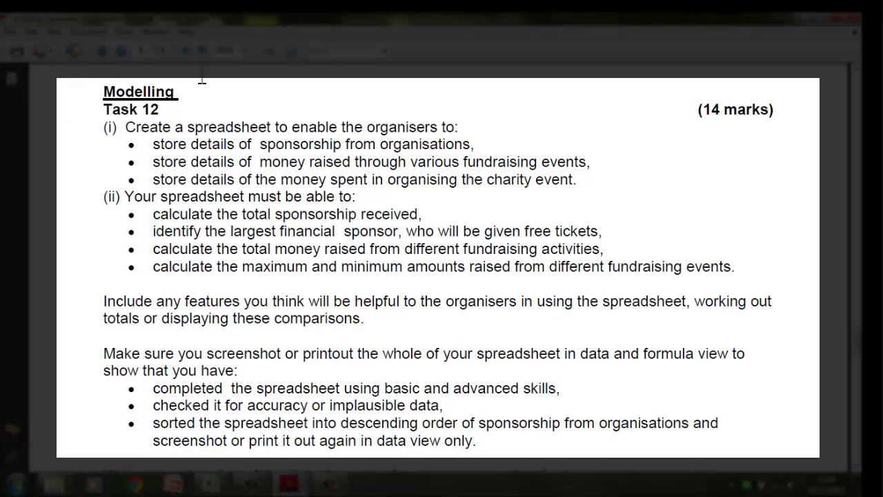
# Read the Task 12 spreadsheet requirements, highlighting the whole task and the paragraph about including features helpful to the organisers.
pyautogui.moveTo(109, 88); pyautogui.dragTo(508, 447)
pyautogui.click(680, 202)
pyautogui.moveTo(366, 320); pyautogui.dragTo(100, 301)
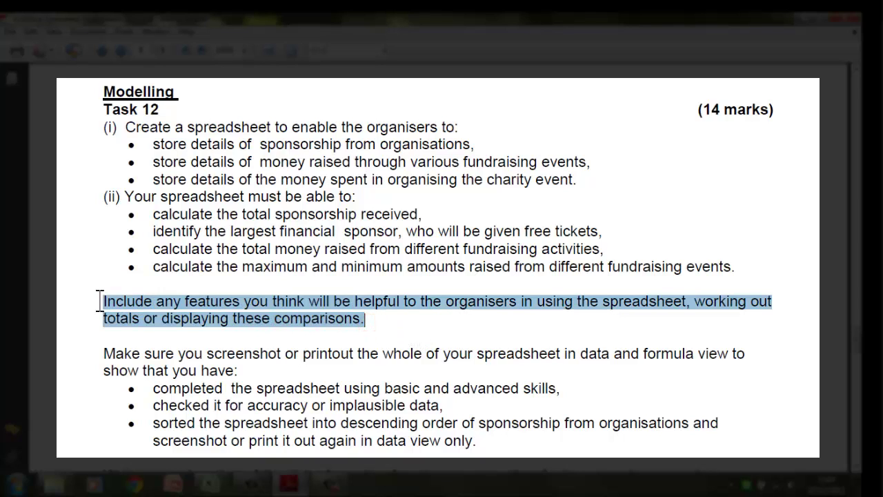
pyautogui.click(406, 318)
pyautogui.click(389, 319)
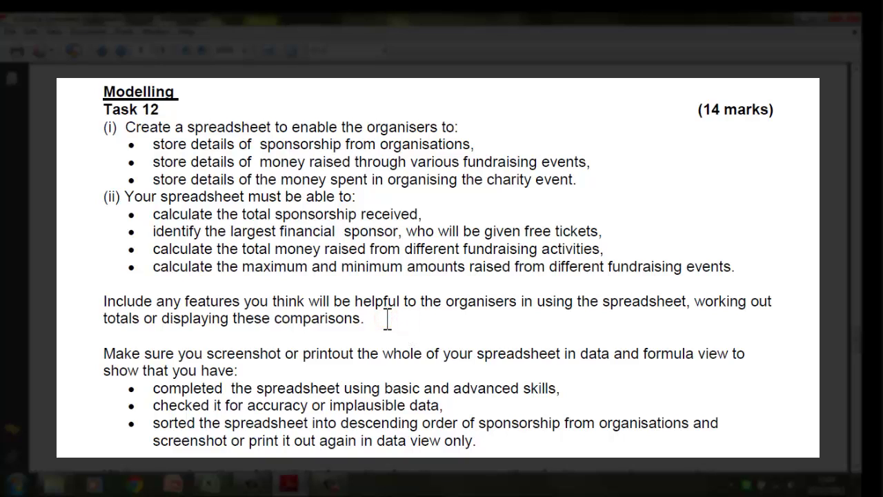